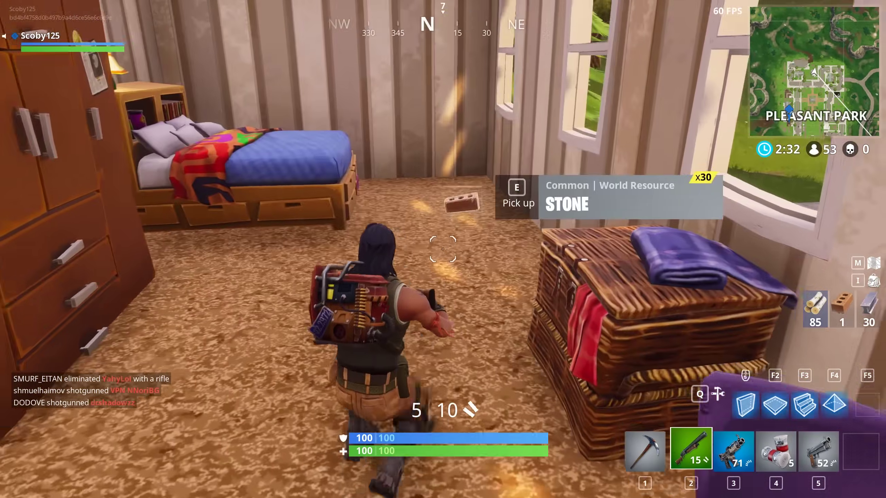
# Step: Pick up the stone and pickaxe the wardrobe and bed, reaching 31 stone and 99 wood
pyautogui.press('e')
pyautogui.press('1')
pyautogui.click(442, 248)
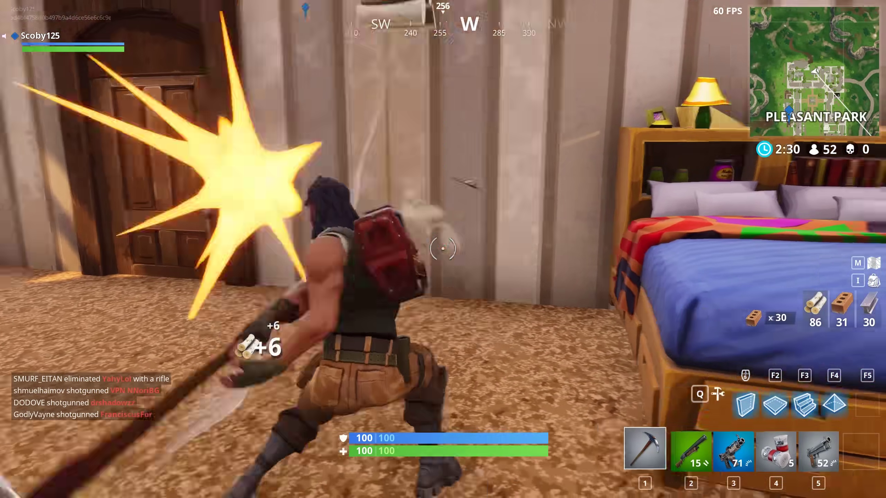
pyautogui.click(442, 248)
pyautogui.click(442, 249)
# Step: Cycle past the shotgun and SMG to the pistol and briefly aim down its sights
pyautogui.press('2')
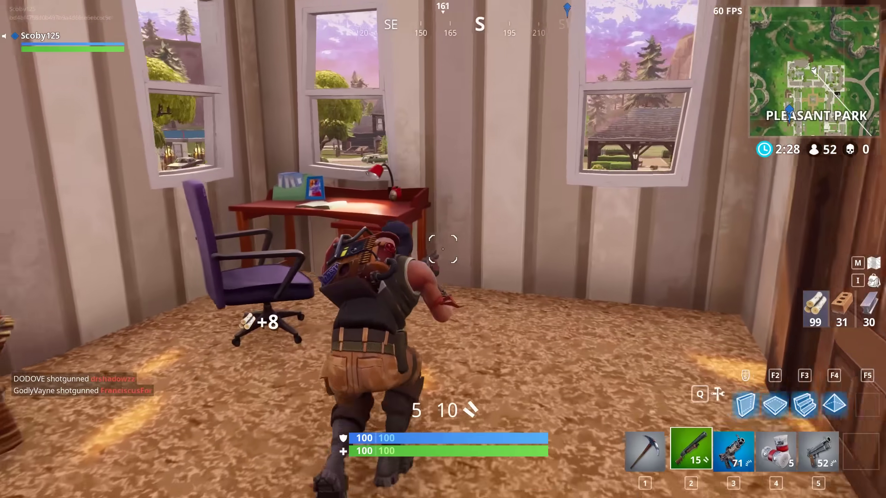
pyautogui.press('3')
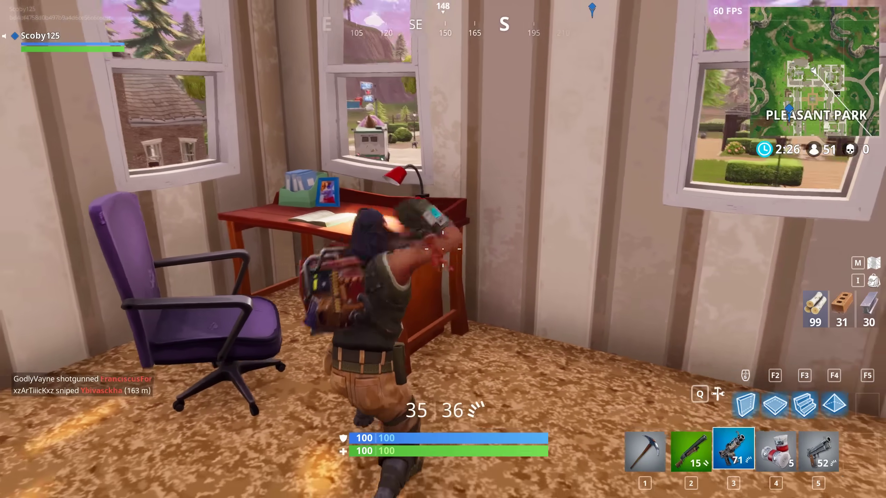
pyautogui.press('4')
pyautogui.press('5')
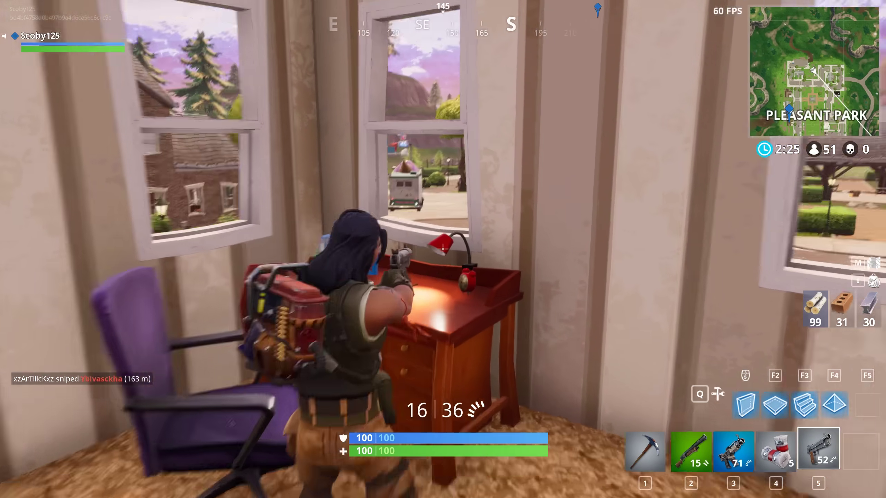
pyautogui.rightClick(443, 249)
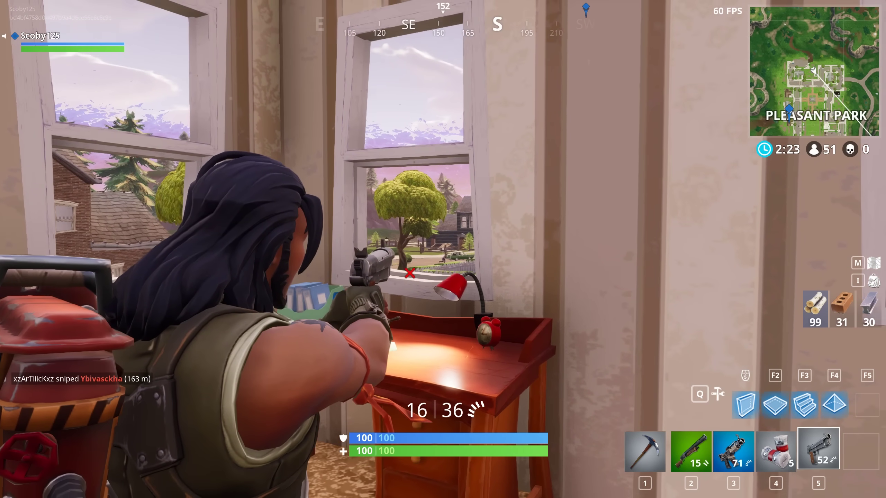
pyautogui.rightClick(443, 249)
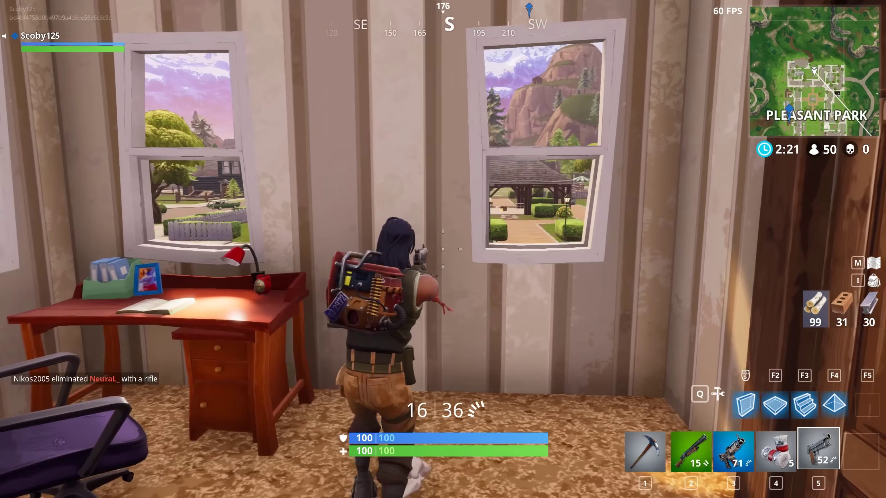
# Step: Open the HarderDrive (D:) drive and its Fortnite folder
pyautogui.press('w')
pyautogui.press('e')
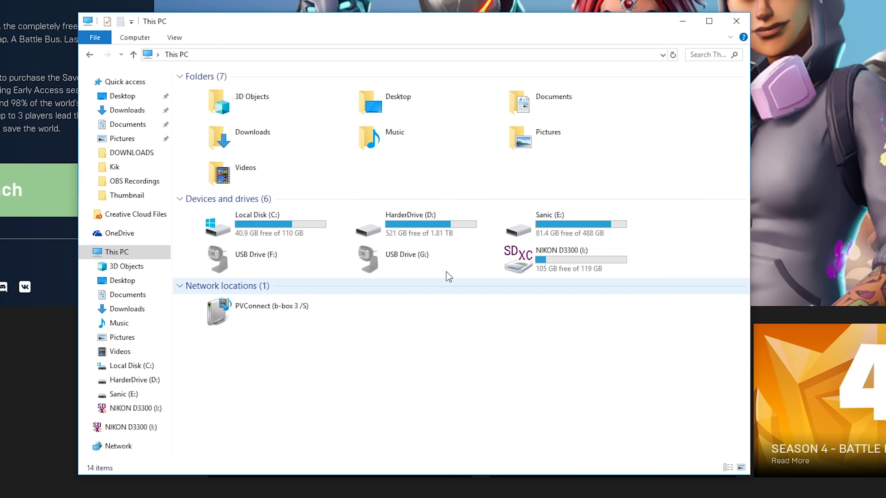
pyautogui.doubleClick(403, 220)
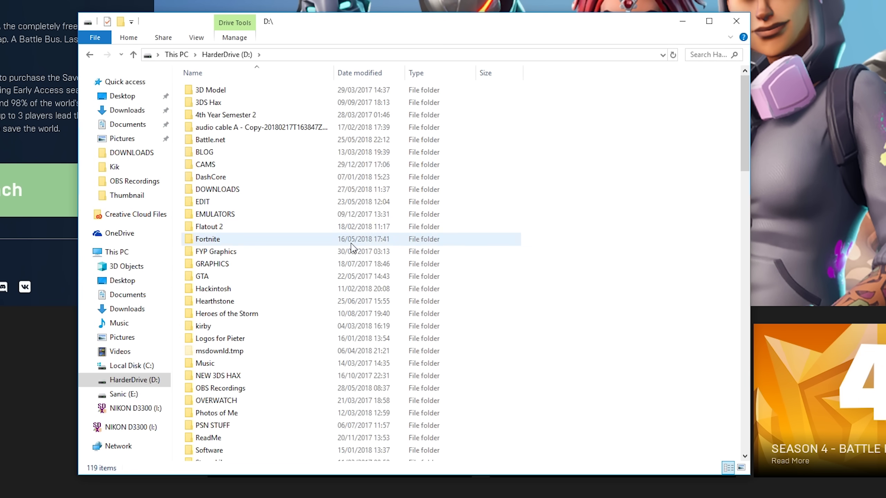
pyautogui.scroll(-1, 261, 366)
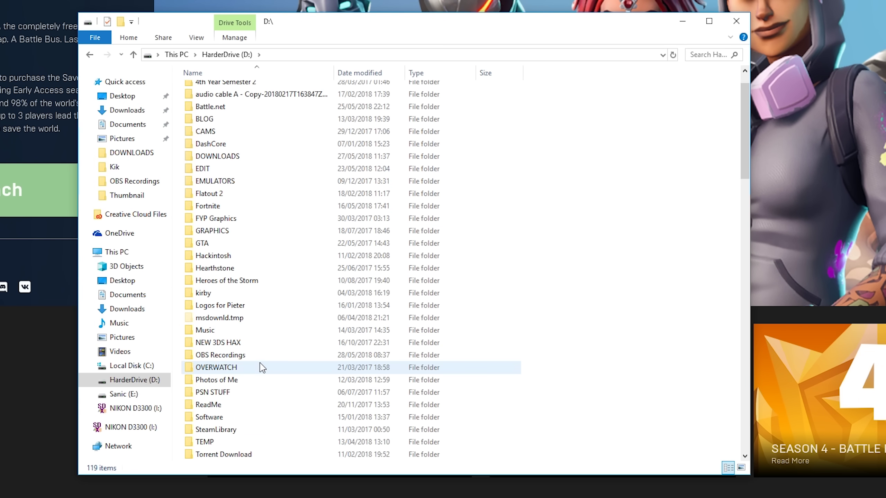
pyautogui.click(210, 209)
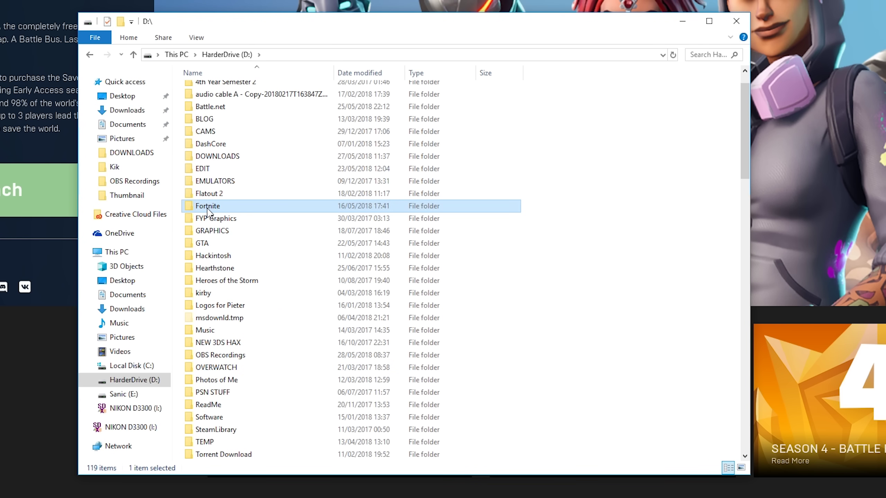
pyautogui.doubleClick(236, 209)
# Step: Check the Engine and FortniteGame subfolders, then return to the root of D:
pyautogui.moveTo(244, 144); pyautogui.dragTo(200, 89)
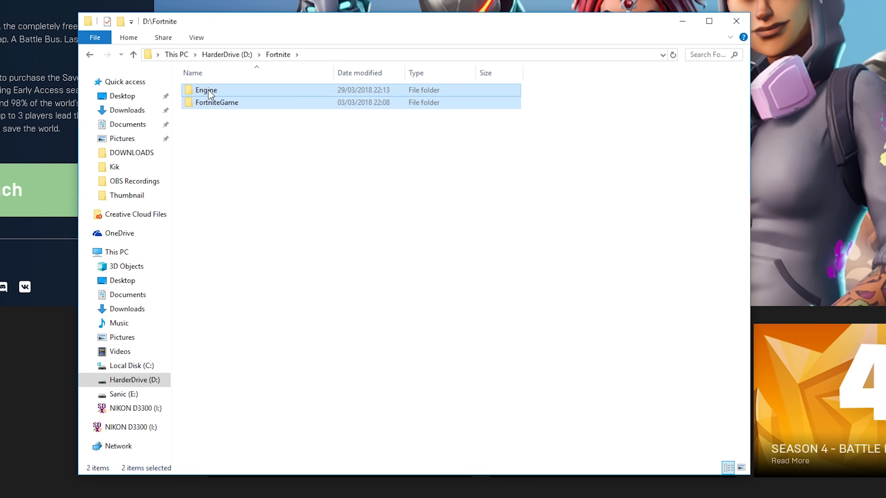
pyautogui.click(206, 89)
pyautogui.click(218, 105)
pyautogui.doubleClick(218, 105)
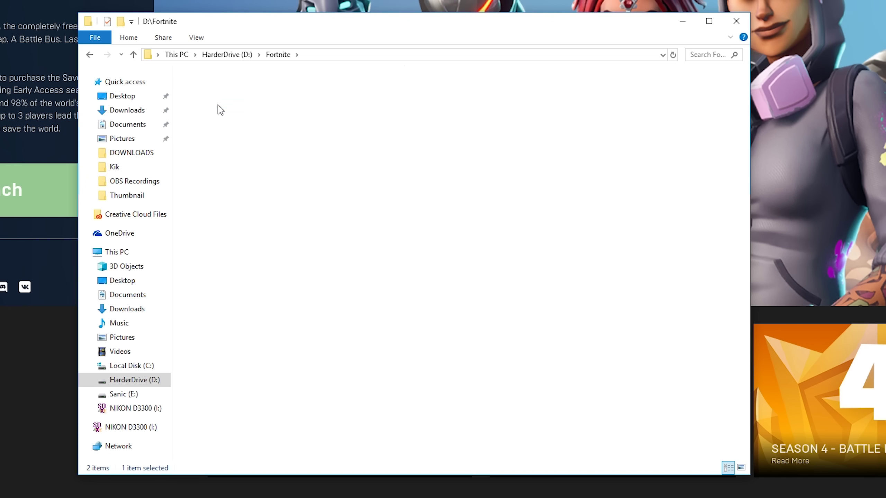
pyautogui.hotkey('alt', 'Left')
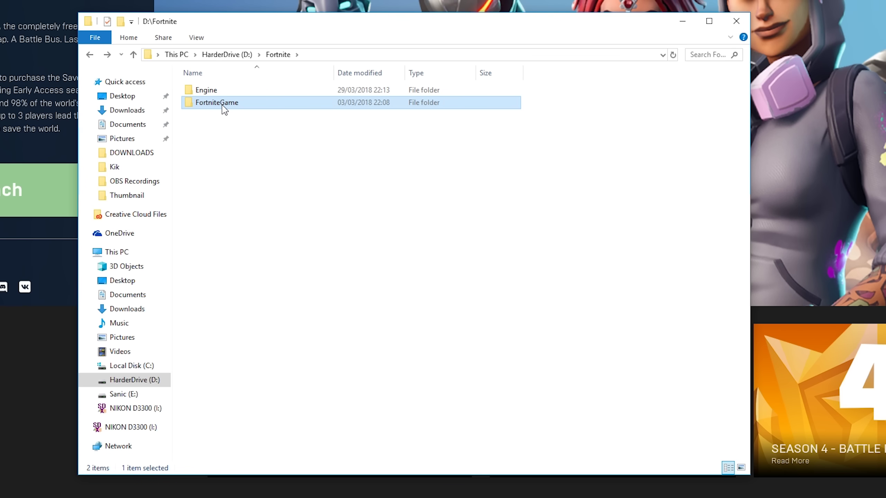
pyautogui.click(210, 91)
pyautogui.click(242, 138)
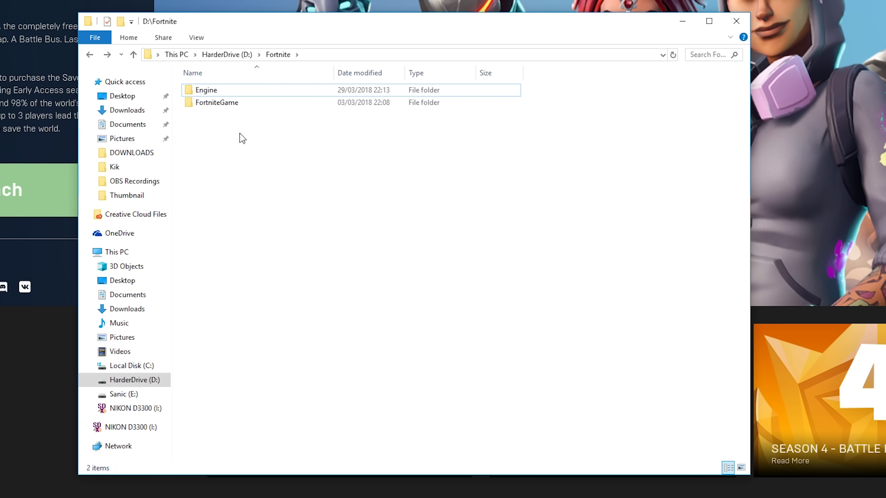
pyautogui.hotkey('alt', 'Left')
# Step: Put the D: window on the left and a second Explorer window showing Sanic (E:) on the right
pyautogui.moveTo(379, 33); pyautogui.dragTo(267, 27)
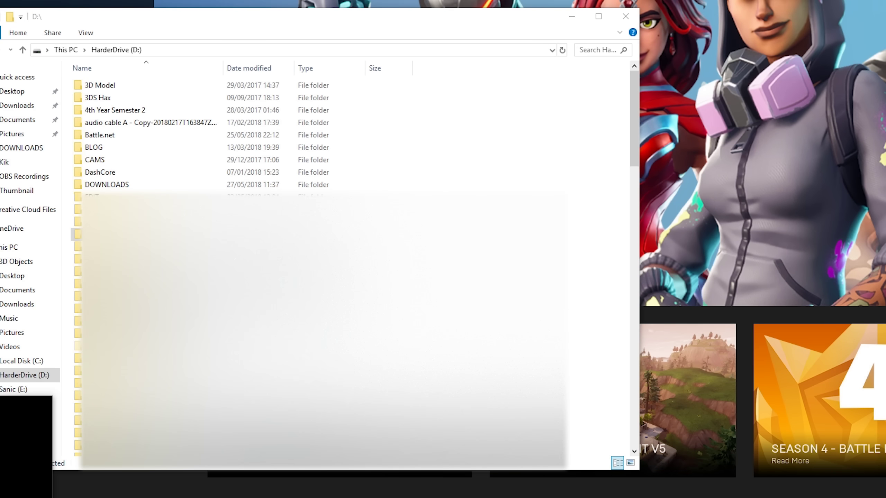
pyautogui.press('super+e')
pyautogui.moveTo(391, 35); pyautogui.dragTo(881, 13)
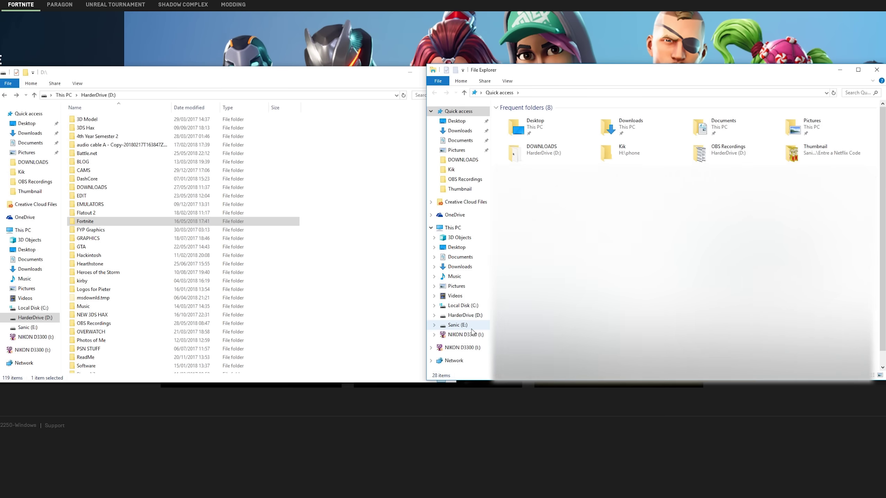
pyautogui.click(640, 385)
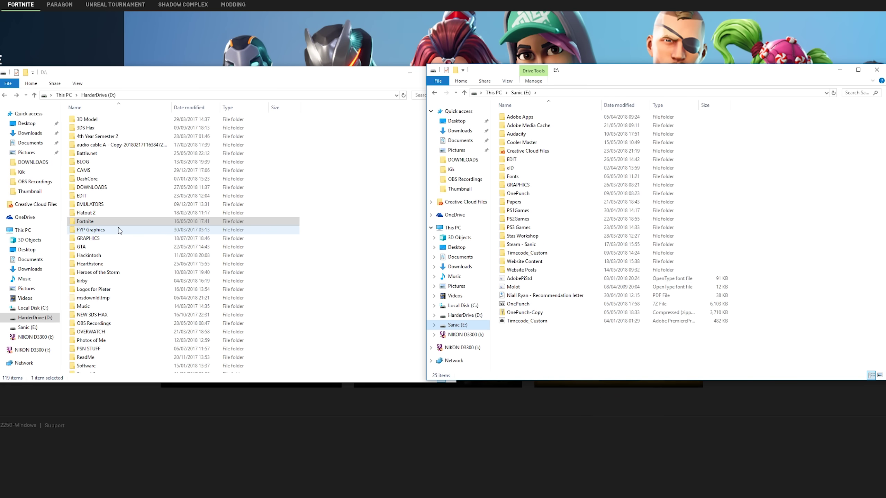
pyautogui.click(86, 222)
# Step: Create a new folder named EpicGames on E: and open it
pyautogui.rightClick(525, 351)
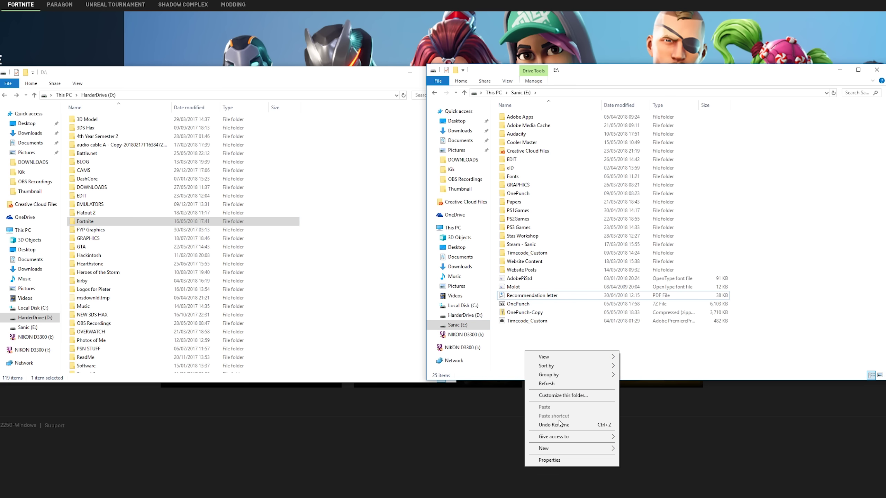
pyautogui.moveTo(567, 451)
pyautogui.click(633, 448)
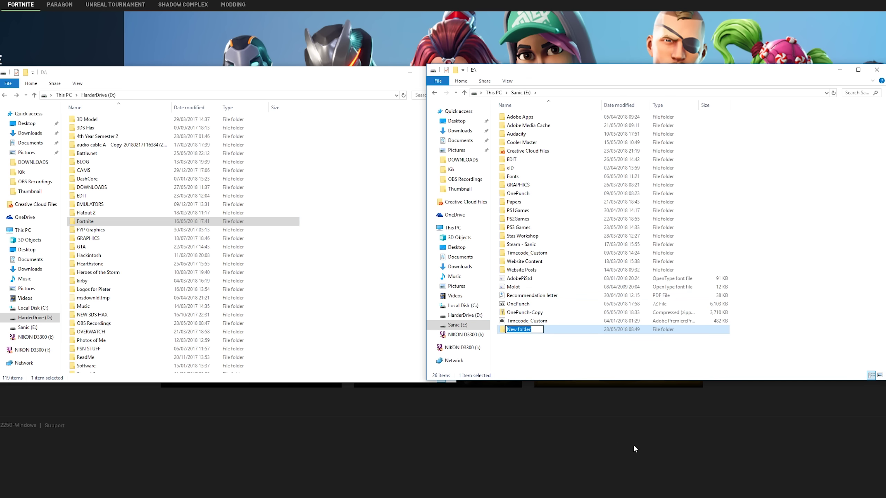
pyautogui.write('EpicGames')
pyautogui.press('Return')
pyautogui.press('Return')
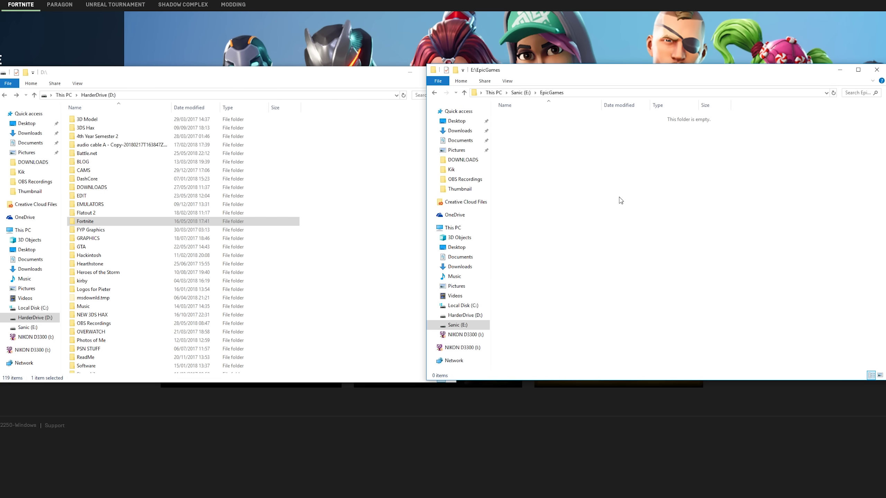
# Step: Copy the Fortnite folder from D:\ into E:\EpicGames and rename the copy Fortnite123
pyautogui.click(89, 222)
pyautogui.moveTo(84, 223); pyautogui.dragTo(630, 210)
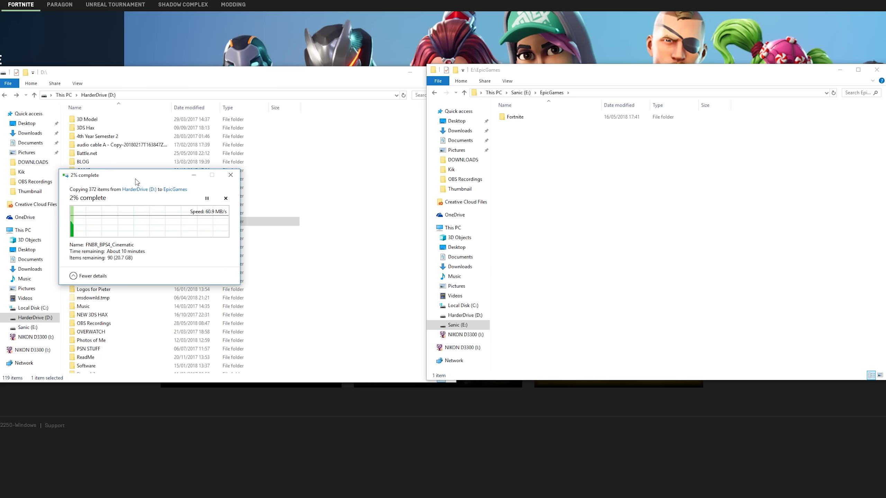
pyautogui.click(518, 117)
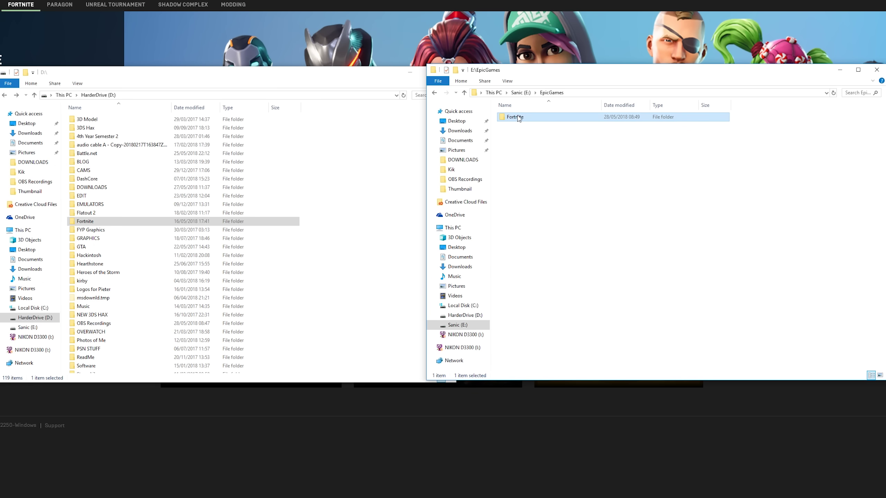
pyautogui.click(523, 117)
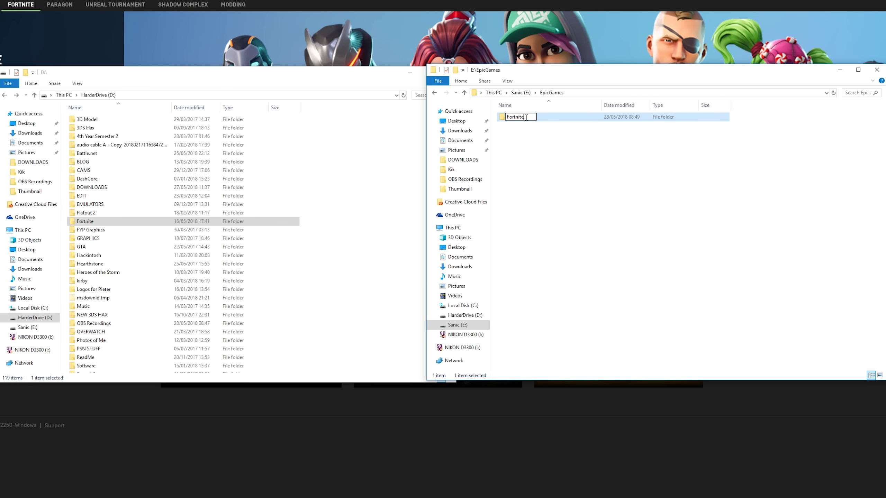
pyautogui.press('Return')
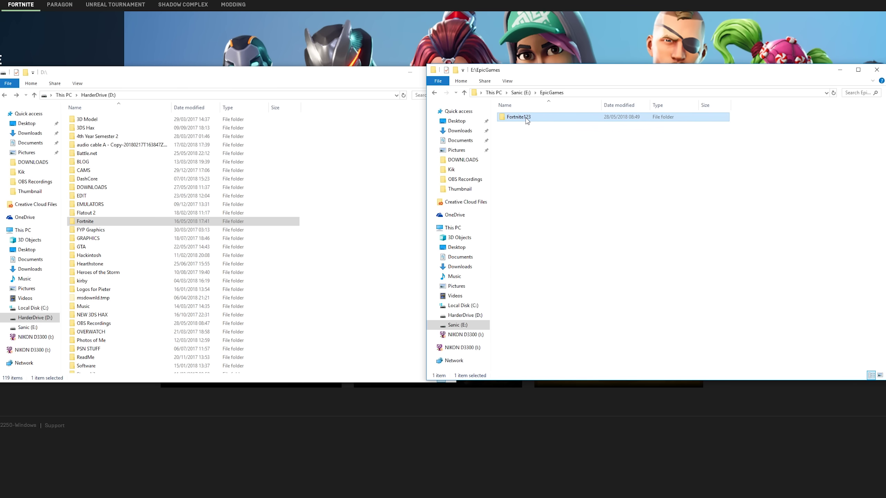
pyautogui.moveTo(579, 160); pyautogui.dragTo(488, 109)
# Step: Uninstall Fortnite from the gear menu next to Launch and confirm the removal
pyautogui.click(521, 125)
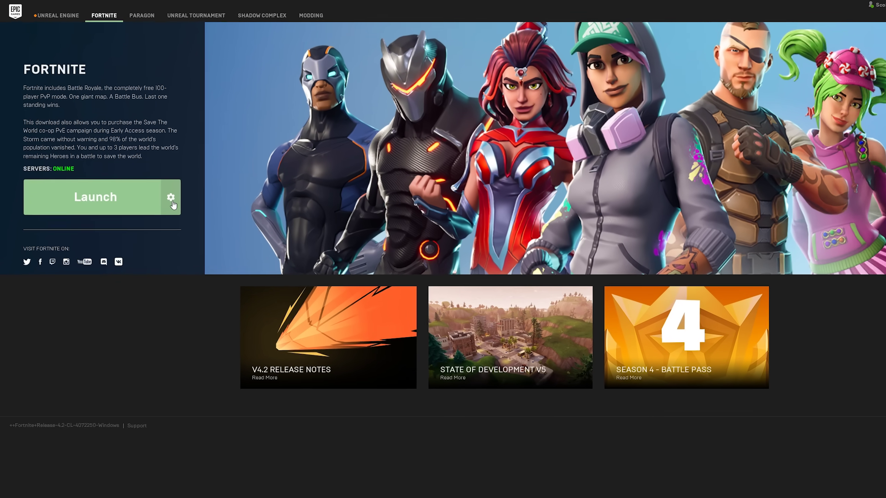
pyautogui.click(149, 174)
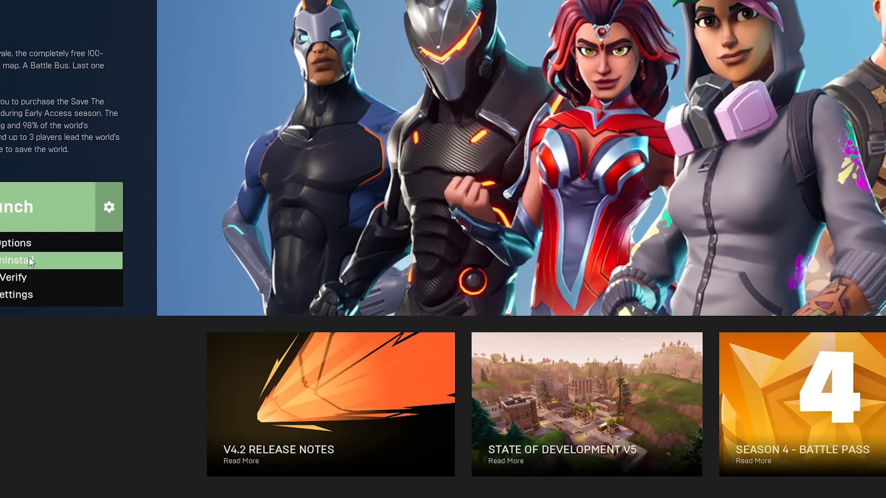
pyautogui.click(150, 306)
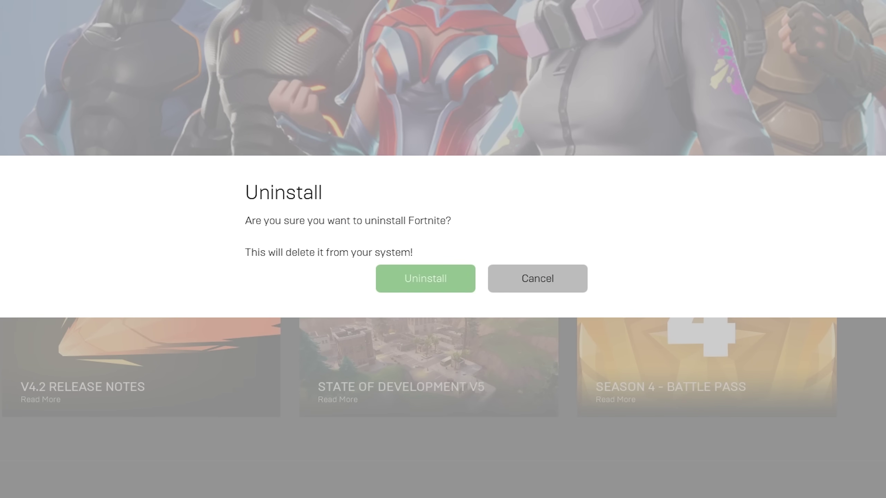
pyautogui.click(416, 283)
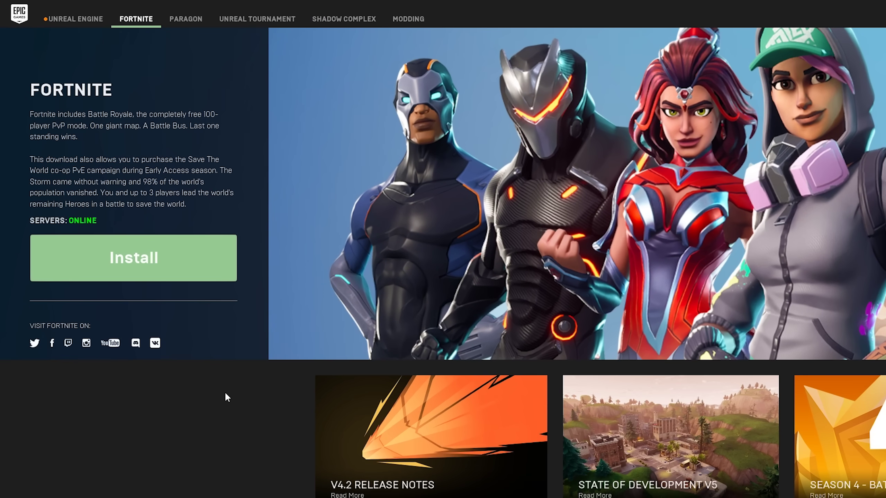
# Step: Install Fortnite with Sanic (E:) > EpicGames as the location, targeting E:\EpicGames\Fortnite
pyautogui.click(187, 260)
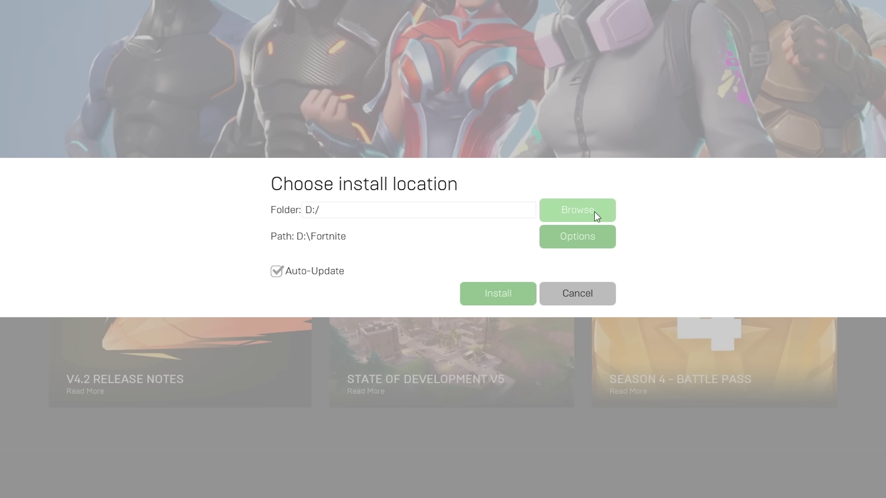
pyautogui.click(589, 206)
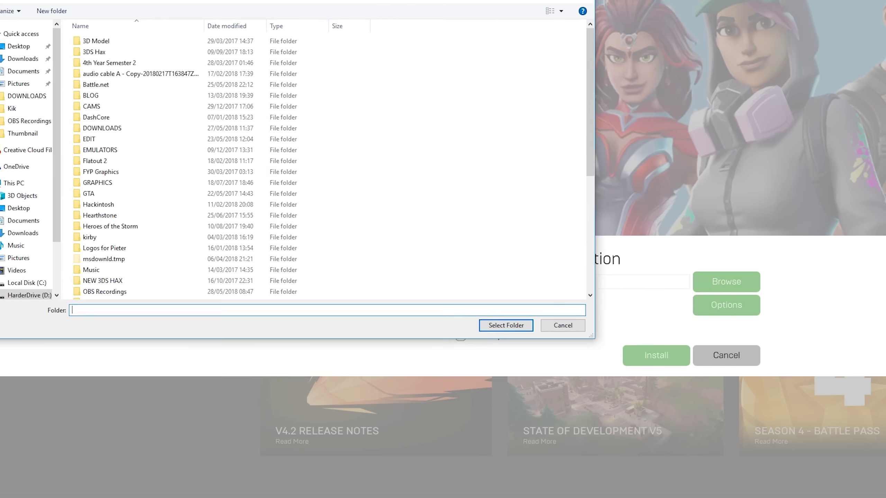
pyautogui.scroll(-1, 153, 334)
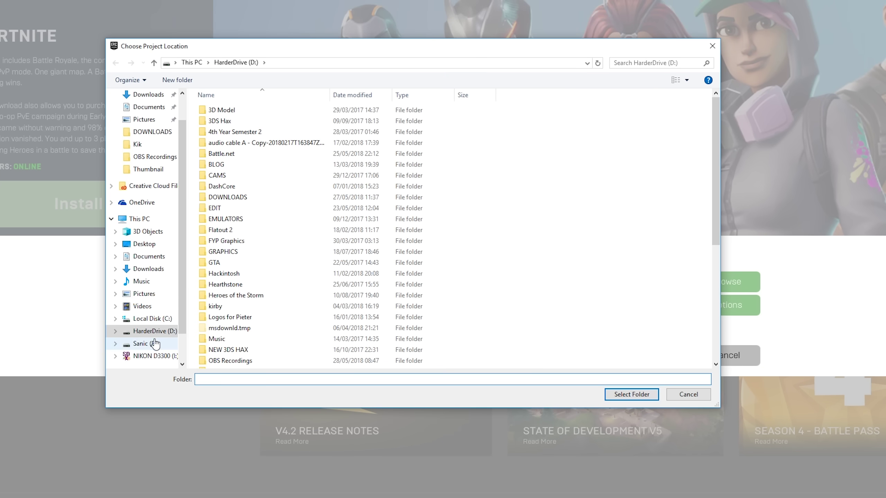
pyautogui.click(146, 344)
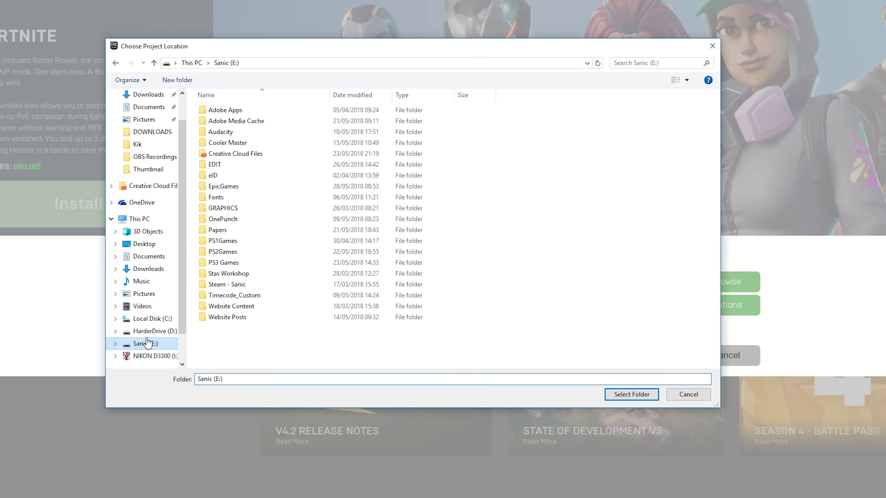
pyautogui.doubleClick(228, 188)
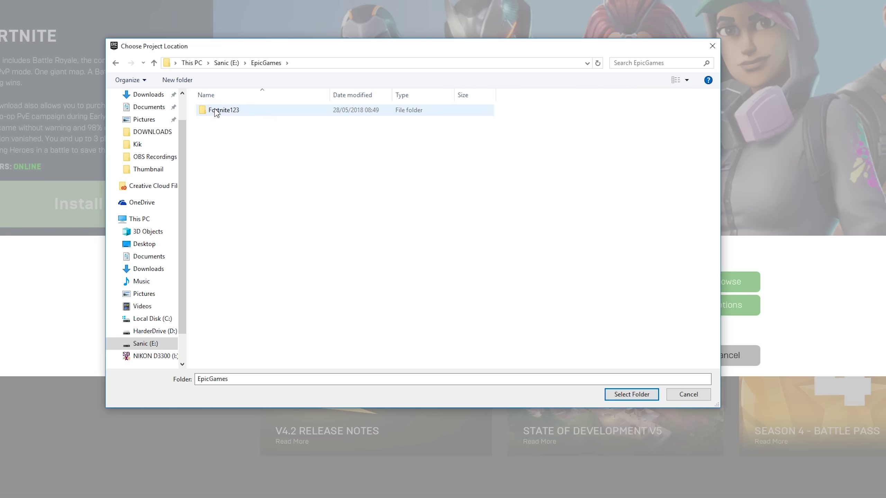
pyautogui.click(632, 395)
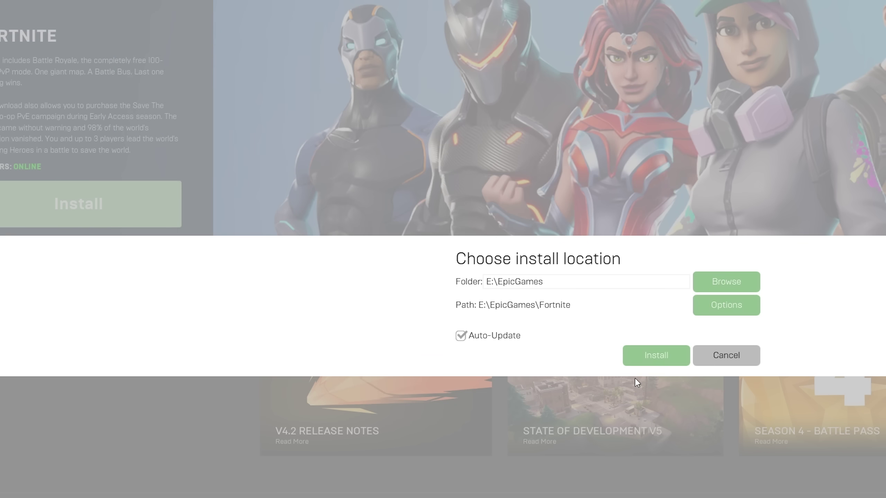
pyautogui.click(663, 357)
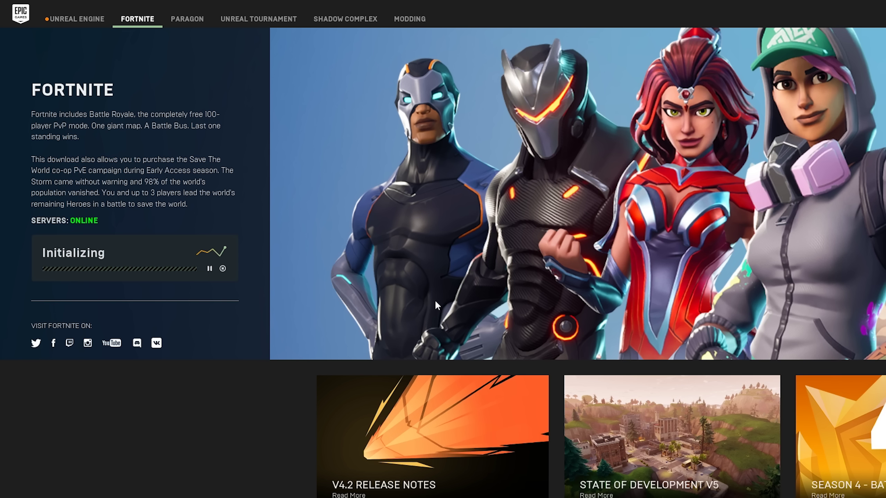
# Step: Pause and cancel the new Fortnite install at 1%, then exit the launcher from its tray icon
pyautogui.click(209, 268)
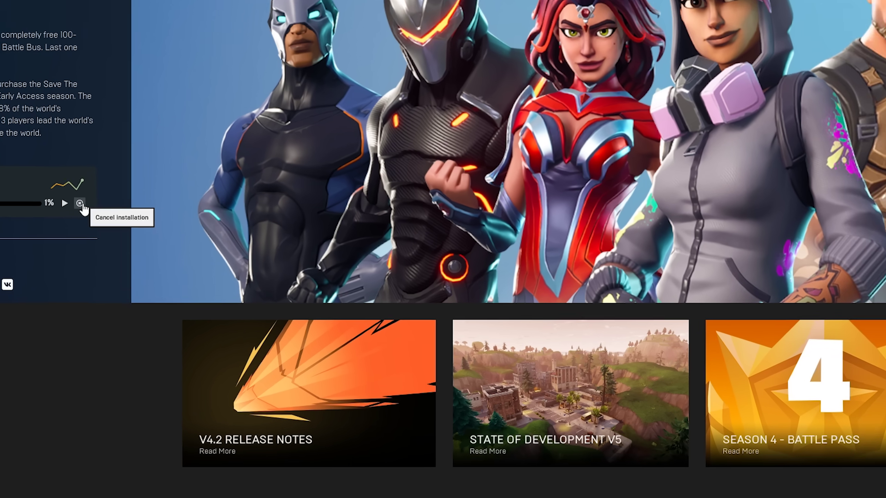
pyautogui.click(223, 268)
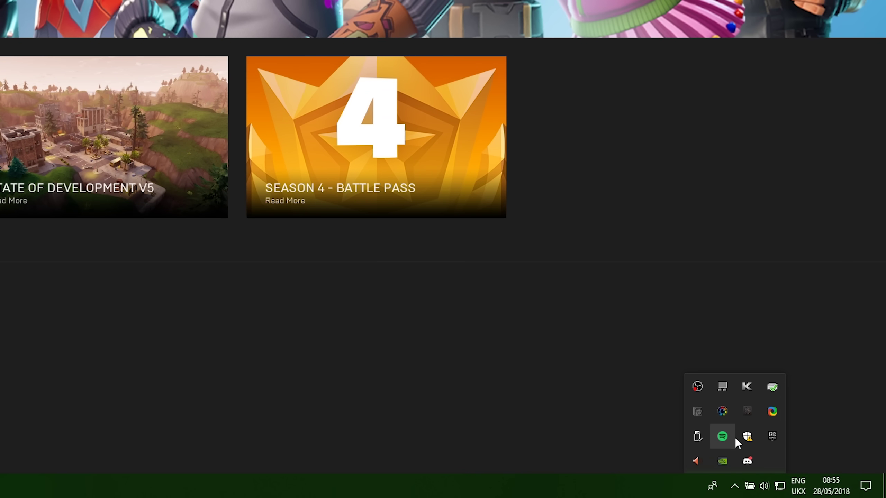
pyautogui.rightClick(772, 439)
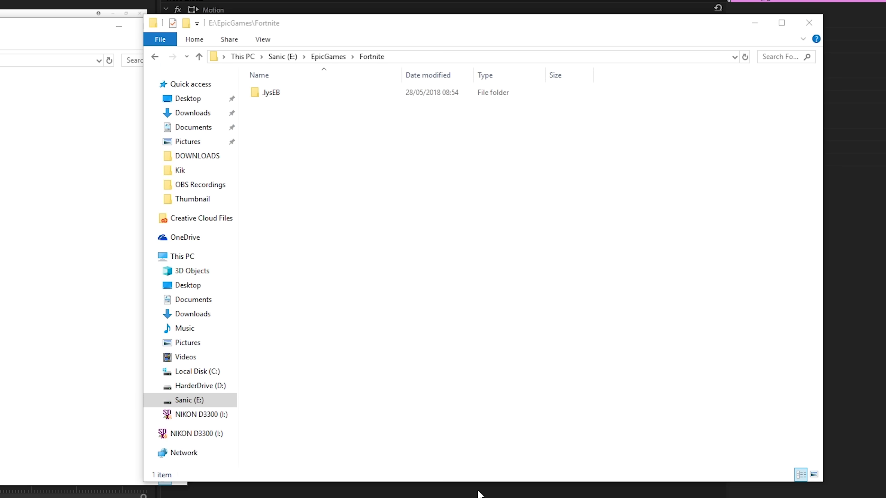
# Step: Return to E:\EpicGames and delete the launcher-created empty Fortnite folder
pyautogui.click(425, 394)
pyautogui.click(110, 326)
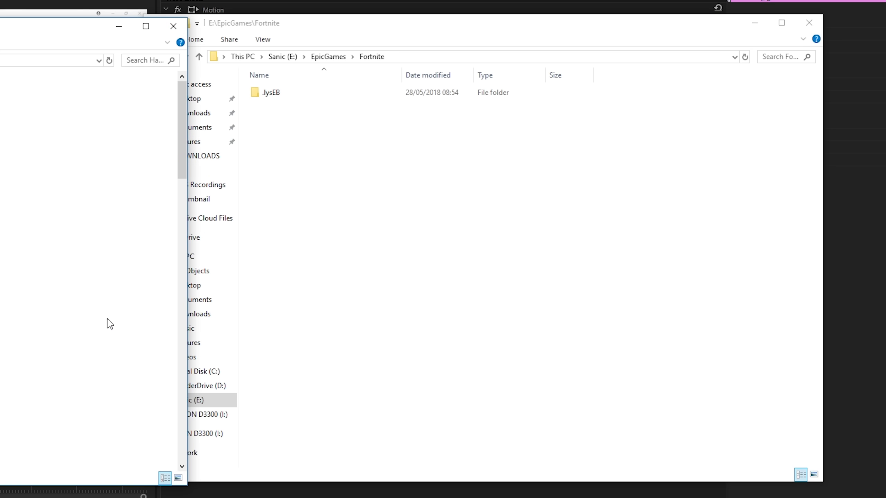
pyautogui.click(427, 164)
pyautogui.press('BackSpace')
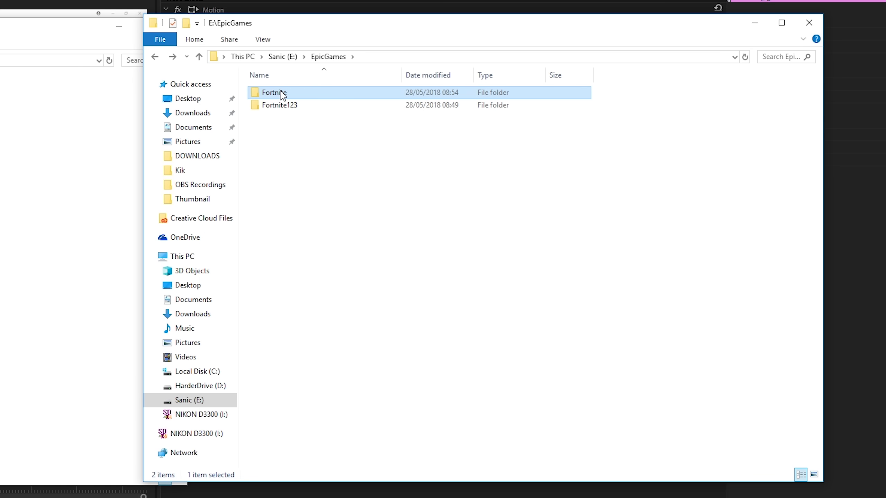
pyautogui.click(333, 197)
pyautogui.click(279, 93)
pyautogui.press('Delete')
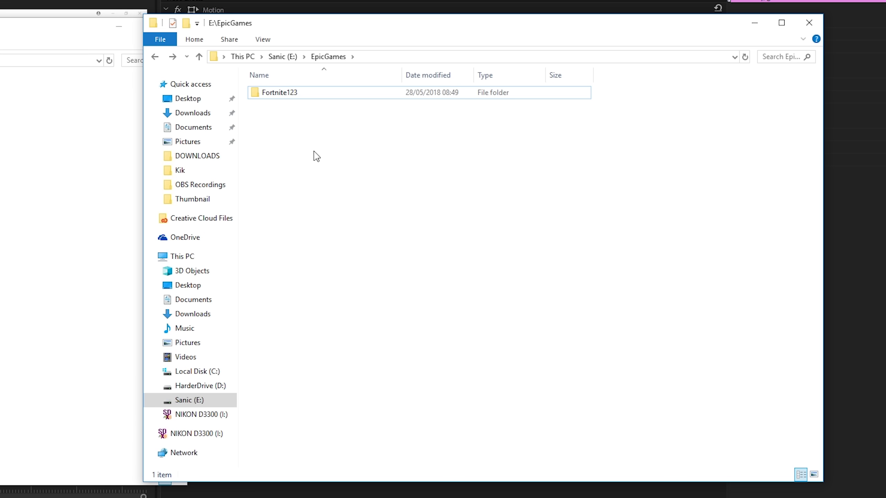
# Step: Rename the Fortnite123 folder to Fortnite by removing the 123 suffix
pyautogui.click(283, 94)
pyautogui.click(301, 93)
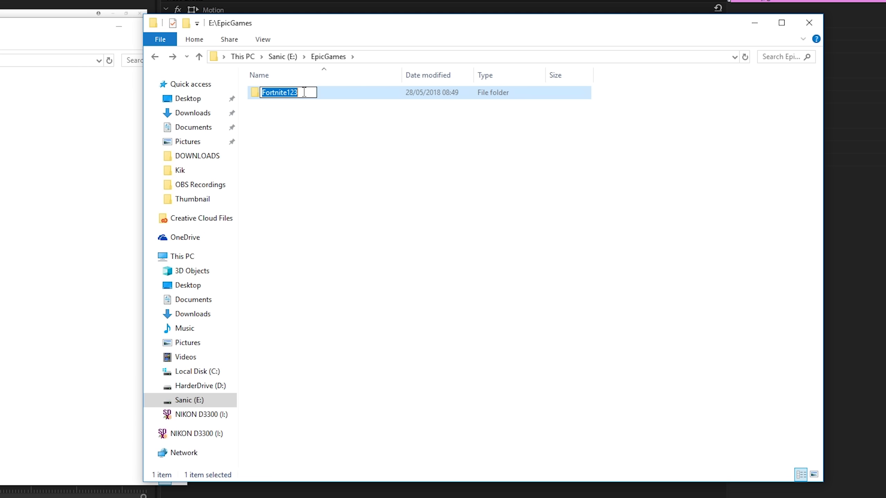
pyautogui.click(304, 91)
pyautogui.press('BackSpace')
pyautogui.press('BackSpace')
pyautogui.press('BackSpace')
pyautogui.press('Return')
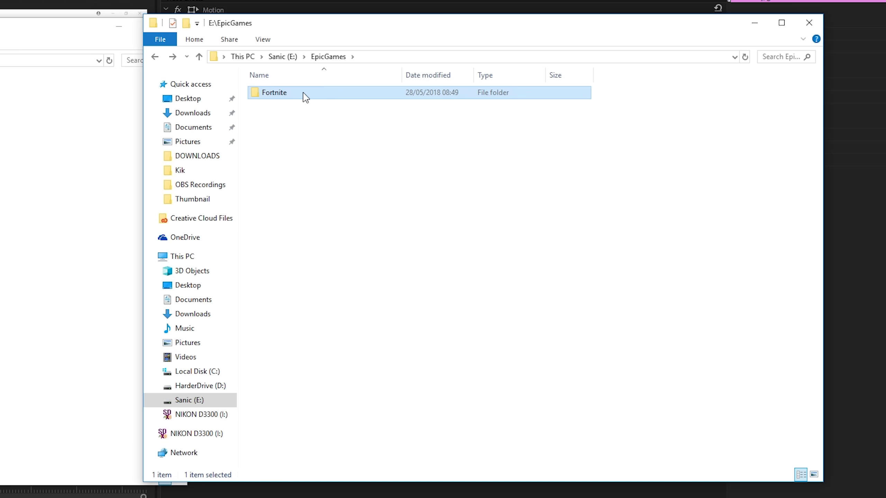
pyautogui.click(345, 199)
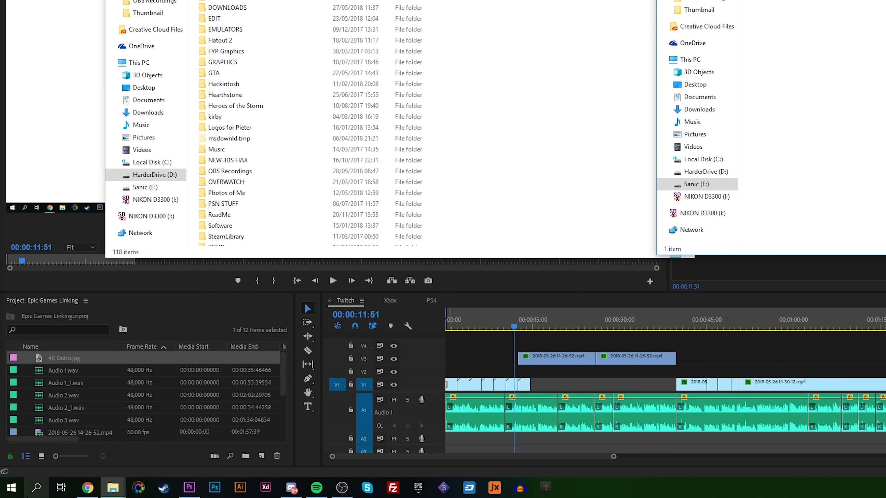
# Step: Reopen Epic Games Launcher via Start search 'ep' and resume Fortnite so it verifies the relocated files
pyautogui.click(13, 489)
pyautogui.write('ep')
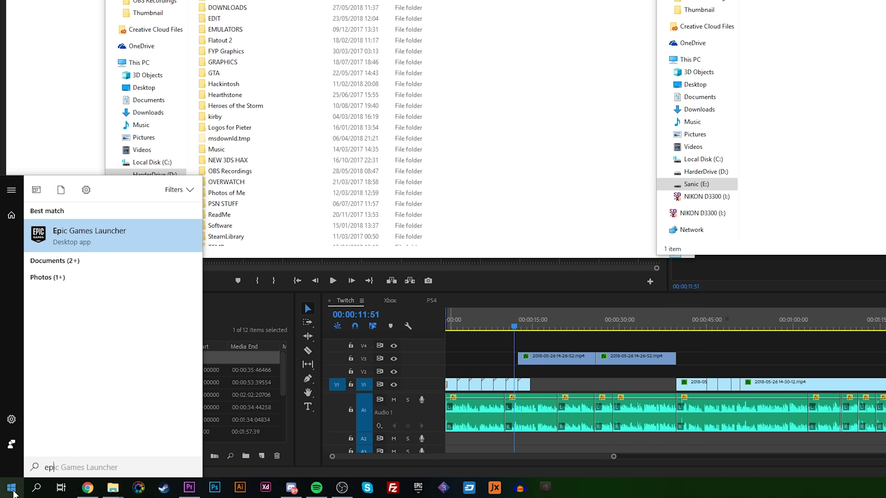
pyautogui.press('Return')
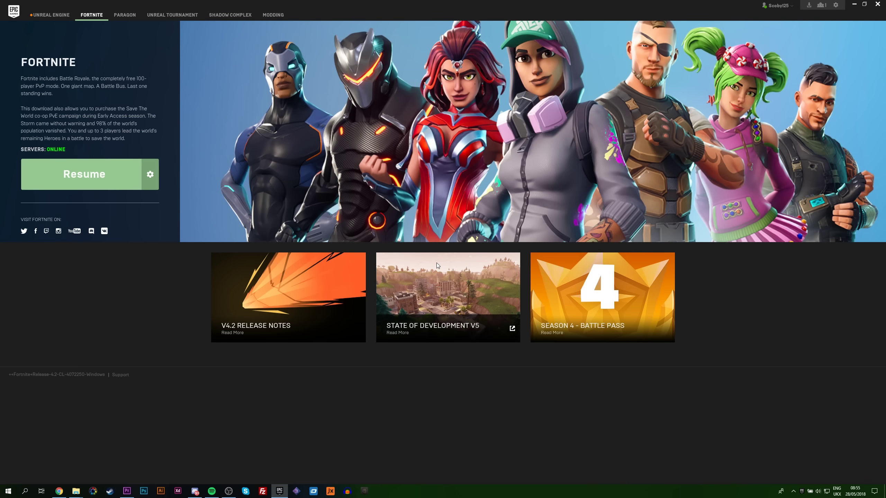
pyautogui.click(89, 184)
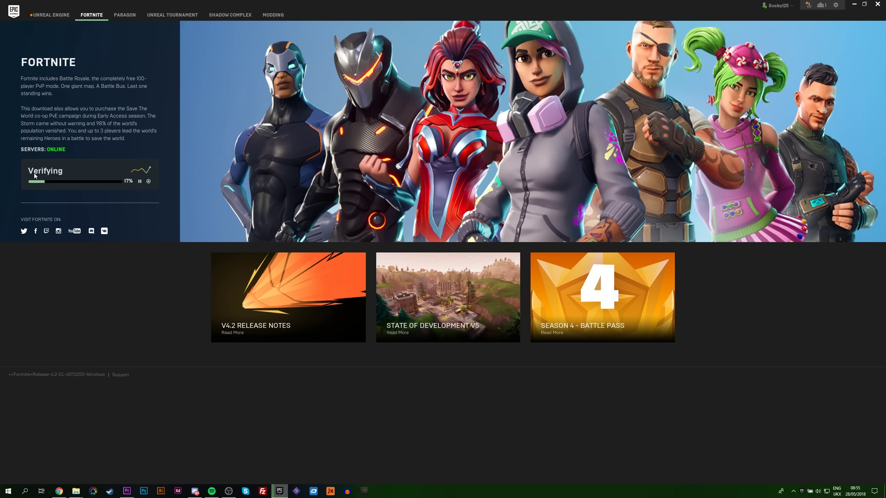
pyautogui.click(59, 490)
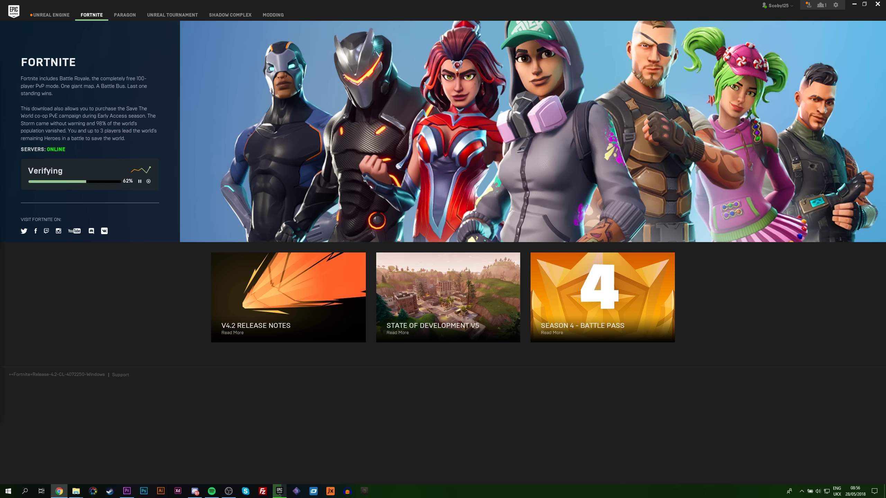
pyautogui.click(140, 286)
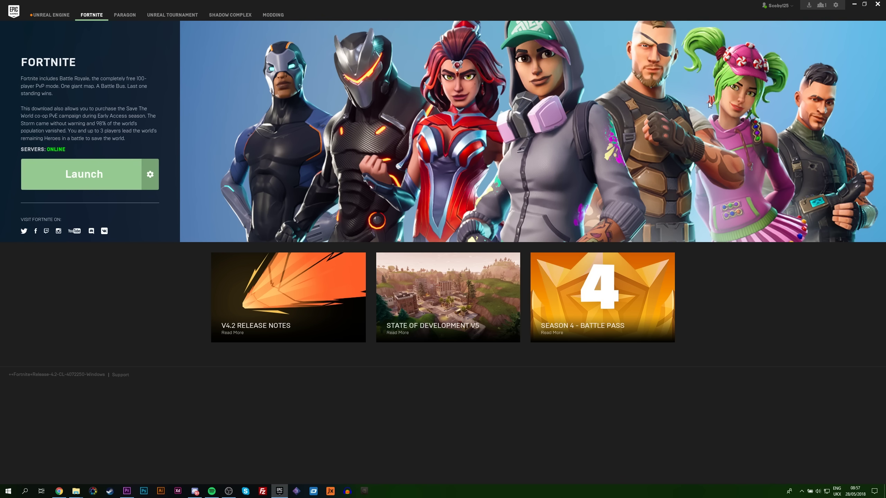
# Step: Launch Fortnite from E:, mark a spot near Loot Lake on the map, and jump from the Battle Bus
pyautogui.click(97, 177)
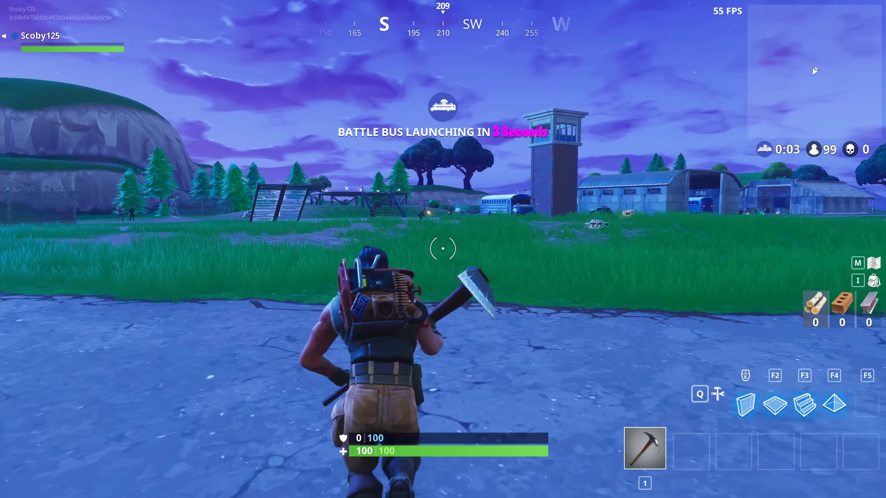
pyautogui.press('w')
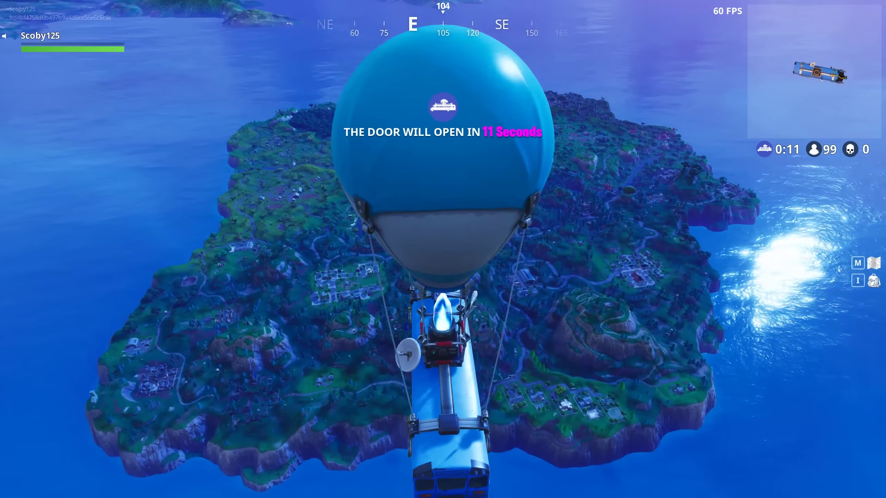
pyautogui.press('m')
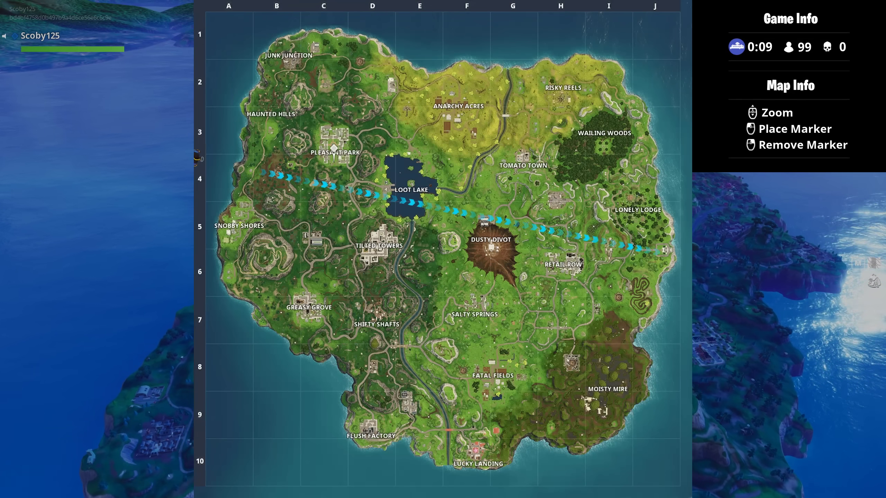
pyautogui.scroll(4, 328, 156)
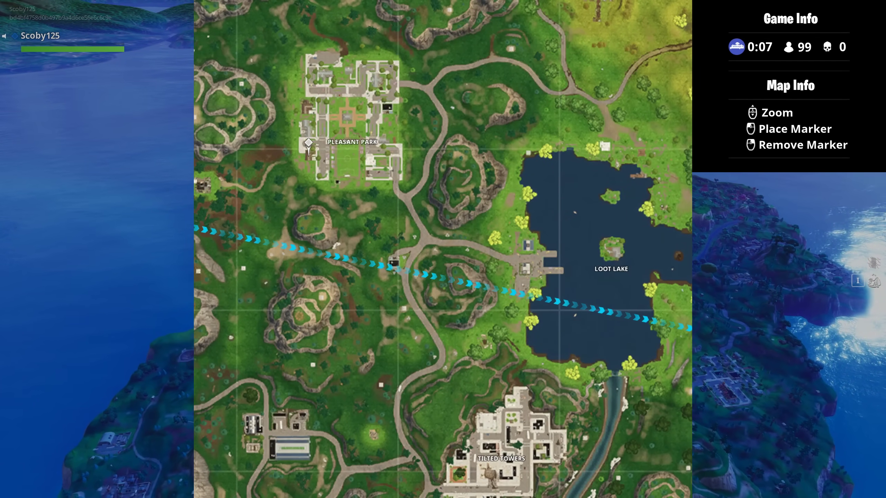
pyautogui.press('m')
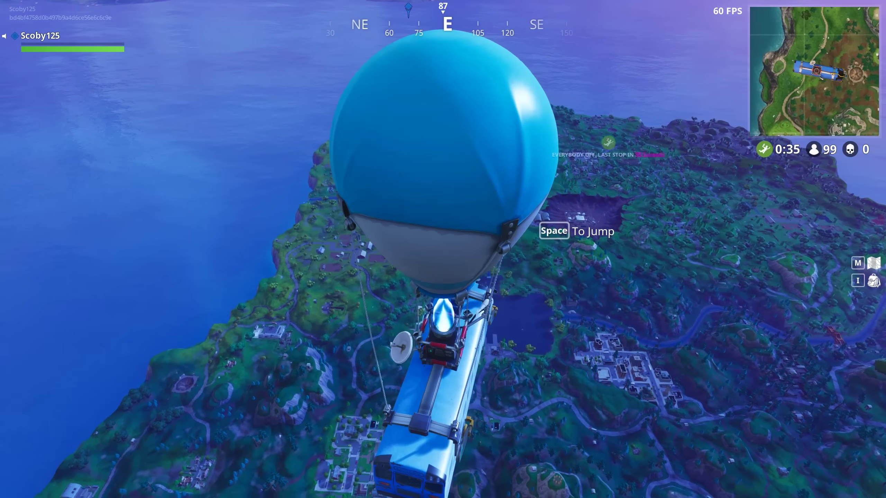
pyautogui.press('space')
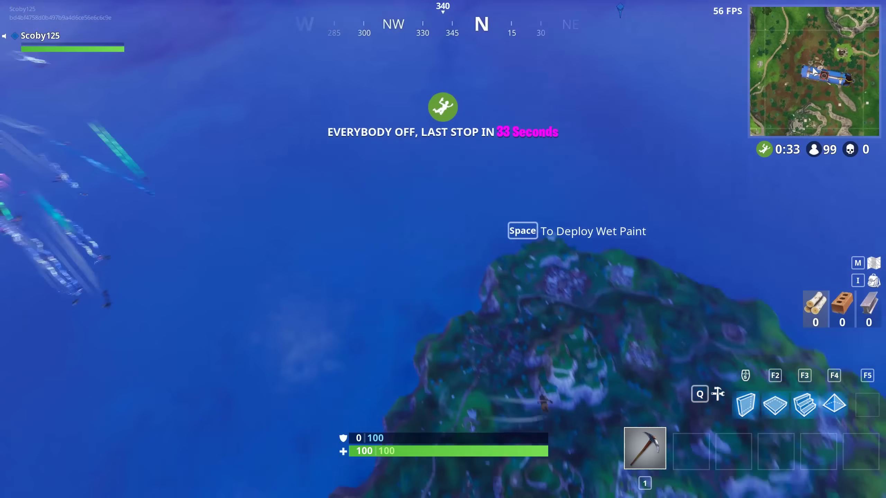